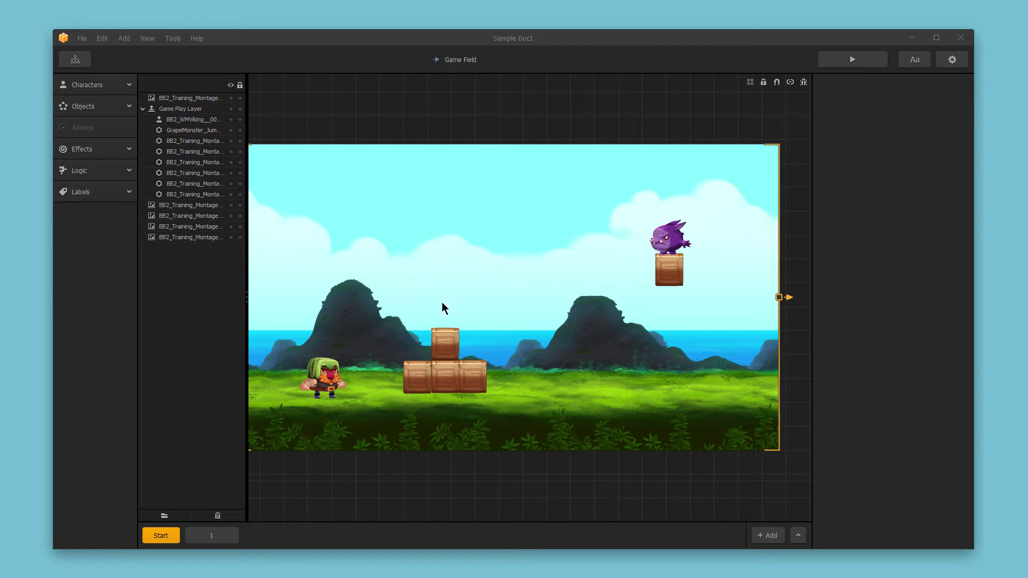
Move the top crate off the stack onto the ground, right of the three-crate row
{"action": "left_click", "coordinate": [446, 338]}
{"action": "left_click_drag", "start_coordinate": [467, 334], "coordinate": [513, 351]}
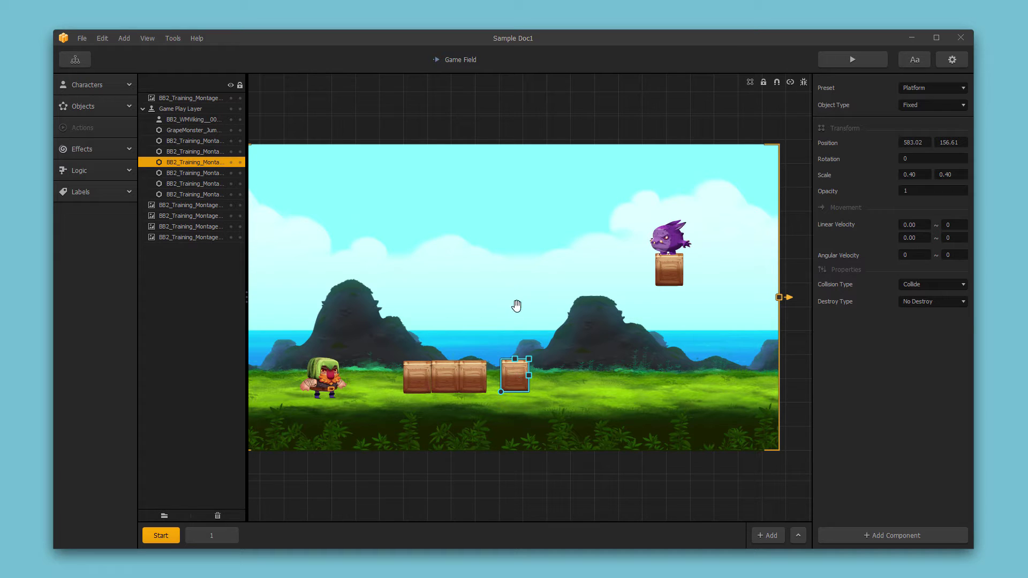
{"action": "mouse_move", "coordinate": [537, 219]}
{"action": "left_mouse_down"}
{"action": "mouse_move", "coordinate": [455, 217]}
{"action": "mouse_move", "coordinate": [565, 213]}
{"action": "mouse_move", "coordinate": [557, 215]}
{"action": "left_mouse_up"}
{"action": "scroll", "coordinate": [551, 217], "scroll_direction": "down", "scroll_amount": 4}
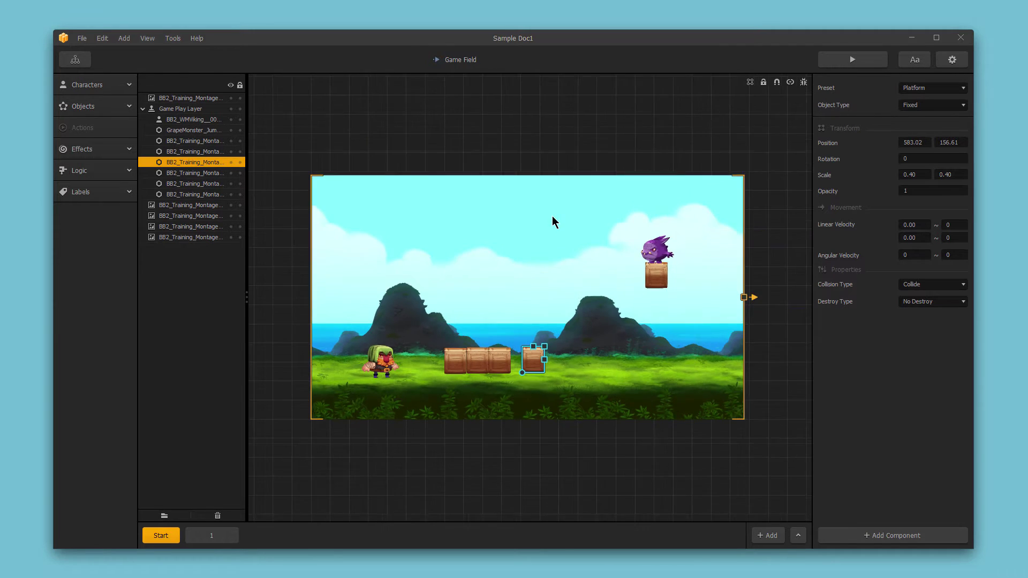
{"action": "scroll", "coordinate": [527, 272], "scroll_direction": "up", "scroll_amount": 2}
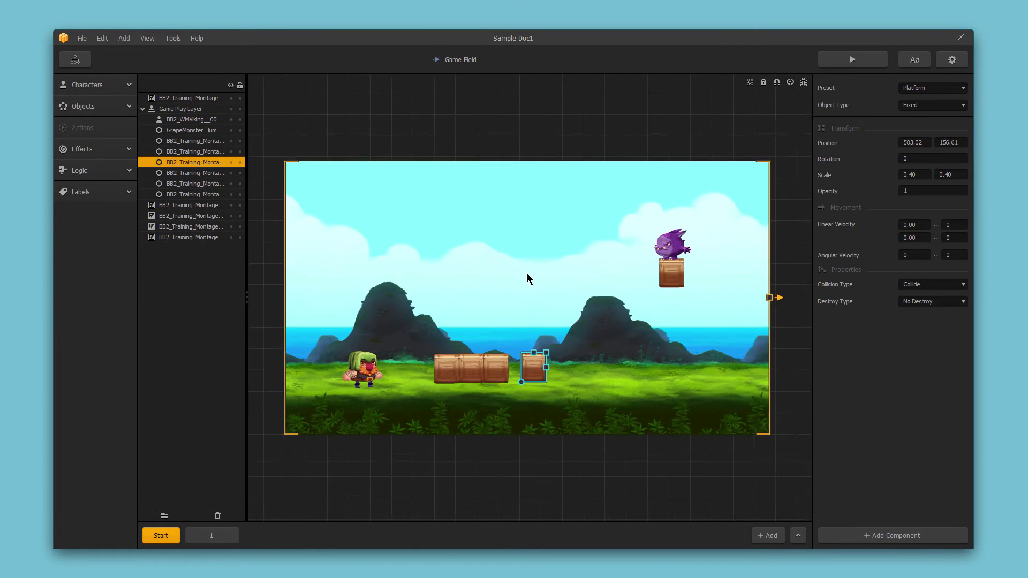
{"action": "scroll", "coordinate": [525, 274], "scroll_direction": "down", "scroll_amount": 2}
{"action": "left_click_drag", "start_coordinate": [553, 261], "coordinate": [532, 259]}
{"action": "scroll", "coordinate": [554, 265], "scroll_direction": "up", "scroll_amount": 3}
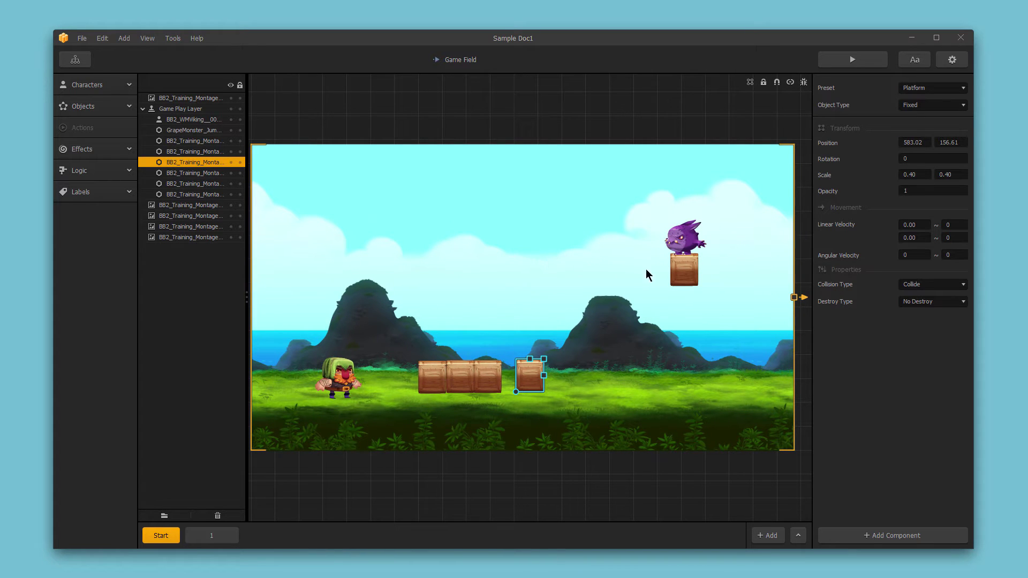
Lift the lone ground crate into the sky at position 535.98, 335.81
{"action": "right_click", "coordinate": [676, 270]}
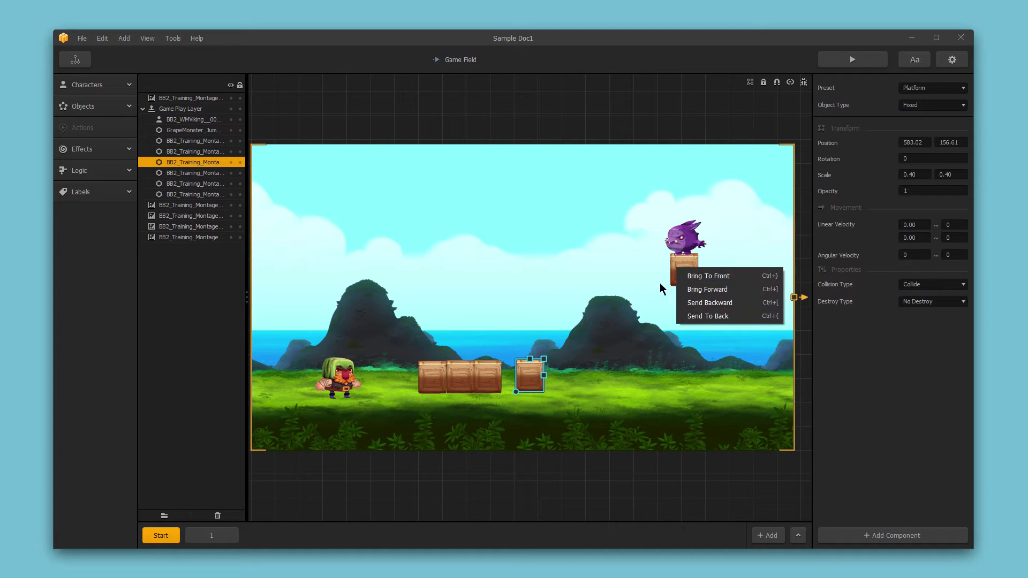
{"action": "left_click", "coordinate": [680, 268]}
{"action": "right_click", "coordinate": [681, 267]}
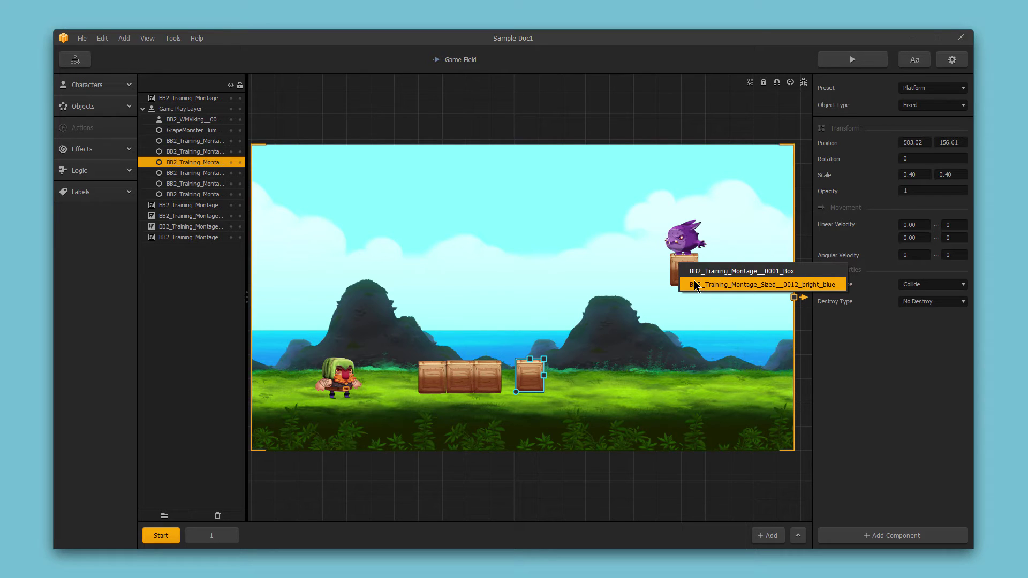
{"action": "left_click_drag", "start_coordinate": [533, 362], "coordinate": [509, 287]}
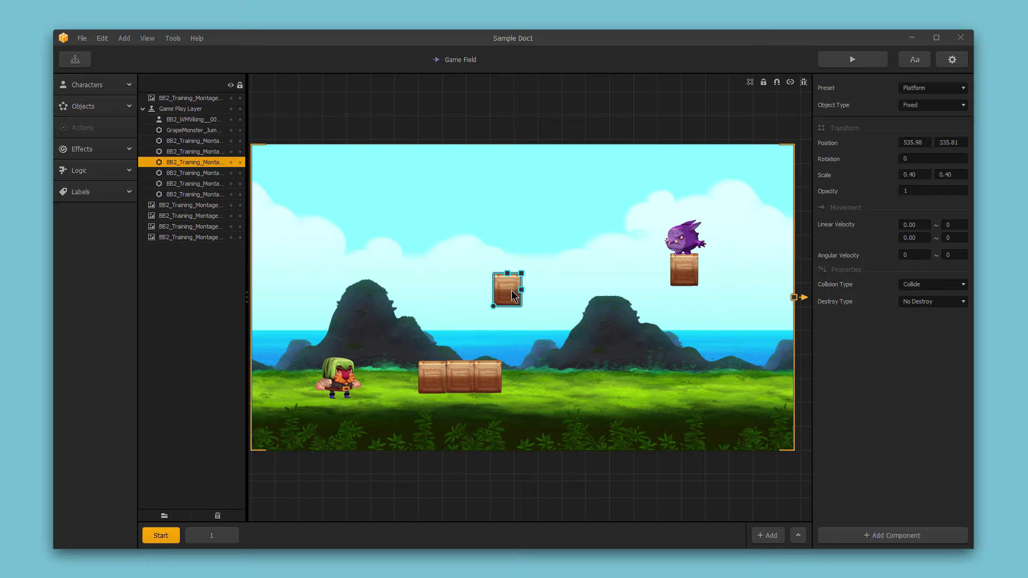
Duplicate the floating crate up, left, right and down into a floating block
{"action": "key", "text": "ctrl+Up"}
{"action": "key", "text": "ctrl+Left"}
{"action": "key", "text": "ctrl+Right"}
{"action": "key", "text": "ctrl+Right"}
{"action": "key", "text": "ctrl+Down"}
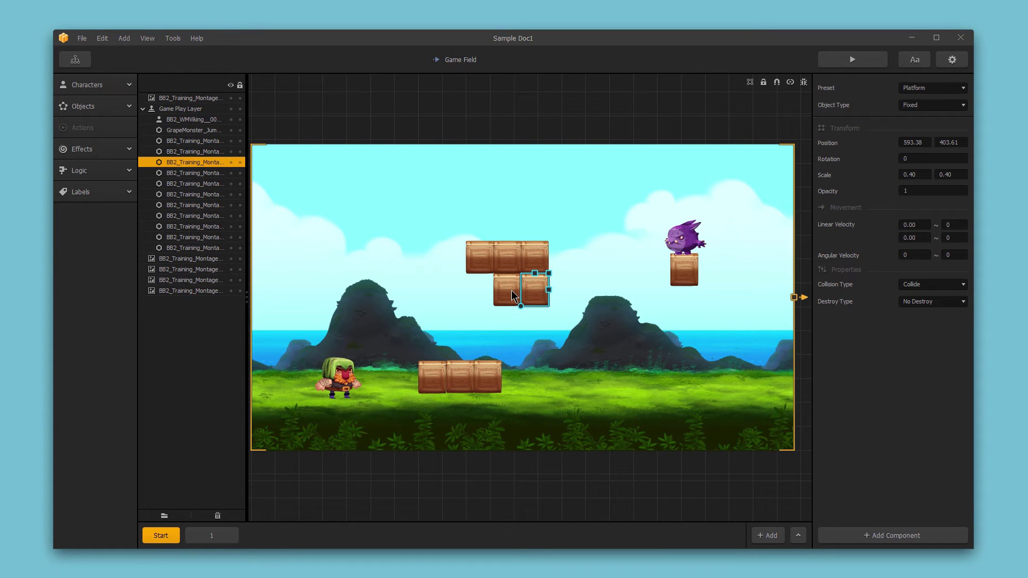
Extend the ground row rightward, stack a crate column at its end, and select the leftmost crate
{"action": "left_click", "coordinate": [487, 369]}
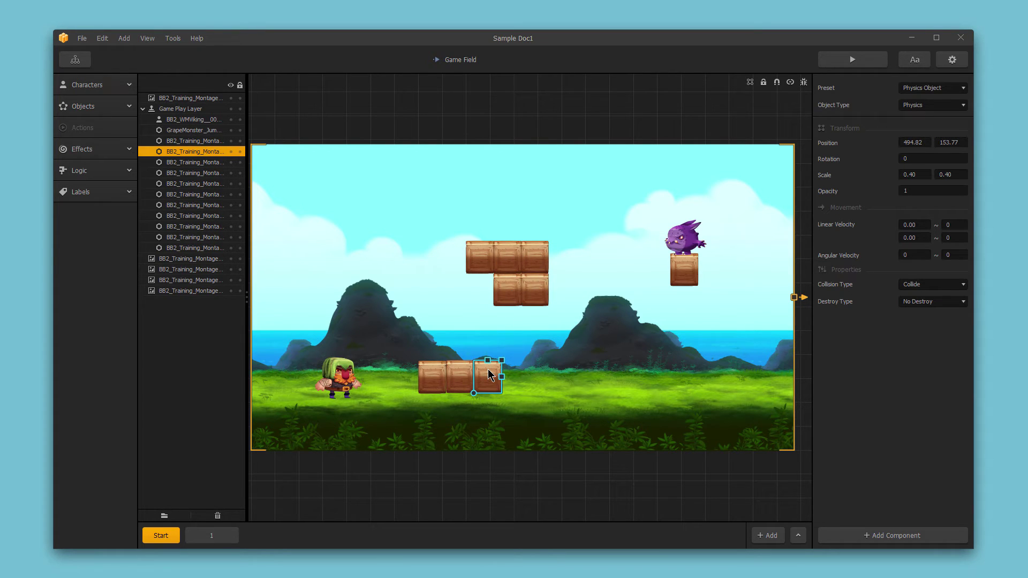
{"action": "key", "text": "ctrl+Right"}
{"action": "key", "text": "ctrl+Right"}
{"action": "key", "text": "ctrl+Right"}
{"action": "key", "text": "ctrl+Right"}
{"action": "key", "text": "ctrl+Right"}
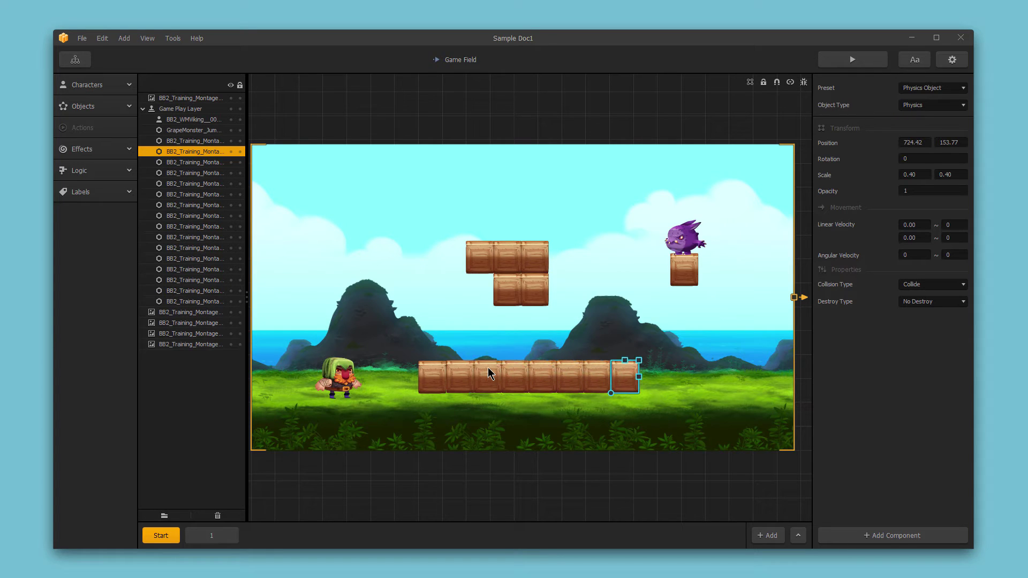
{"action": "key", "text": "ctrl+Right"}
{"action": "key", "text": "ctrl+Up"}
{"action": "key", "text": "ctrl+Up"}
{"action": "key", "text": "ctrl+Up"}
{"action": "key", "text": "ctrl+Up"}
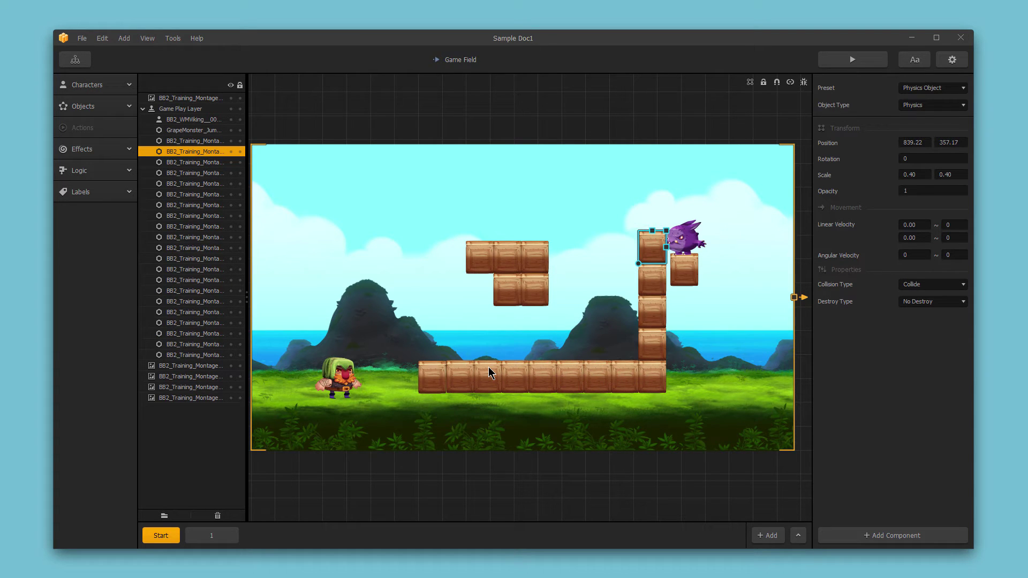
{"action": "left_click", "coordinate": [695, 263]}
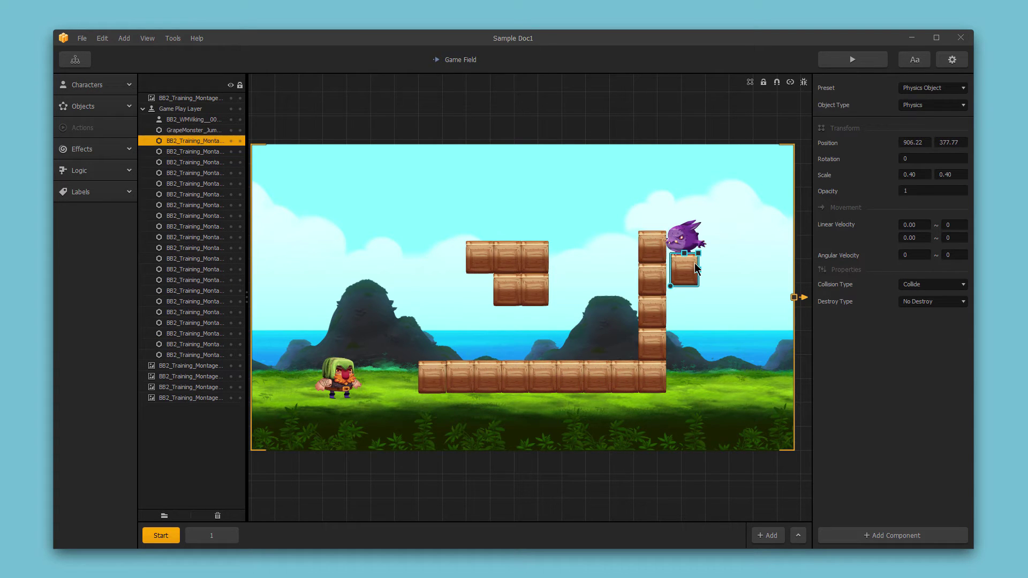
{"action": "left_click", "coordinate": [425, 374]}
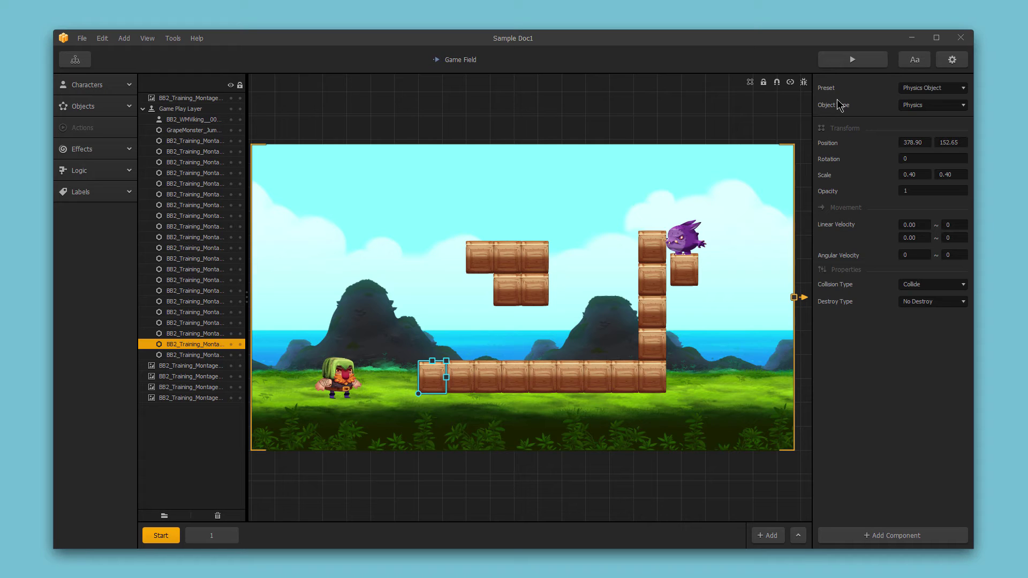
Change the leftmost ground crate's preset to Wheel
{"action": "key", "text": "Down"}
{"action": "key", "text": "Down"}
{"action": "key", "text": "Down"}
{"action": "key", "text": "Down"}
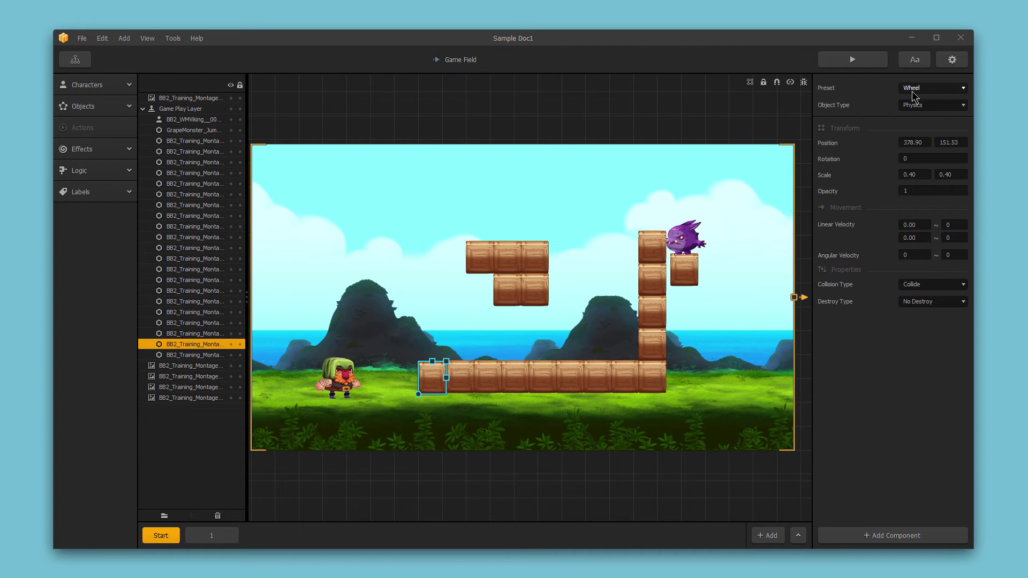
Show the game frame, pulling its right edge left and its bottom edge up above the grass
{"action": "left_click", "coordinate": [750, 83]}
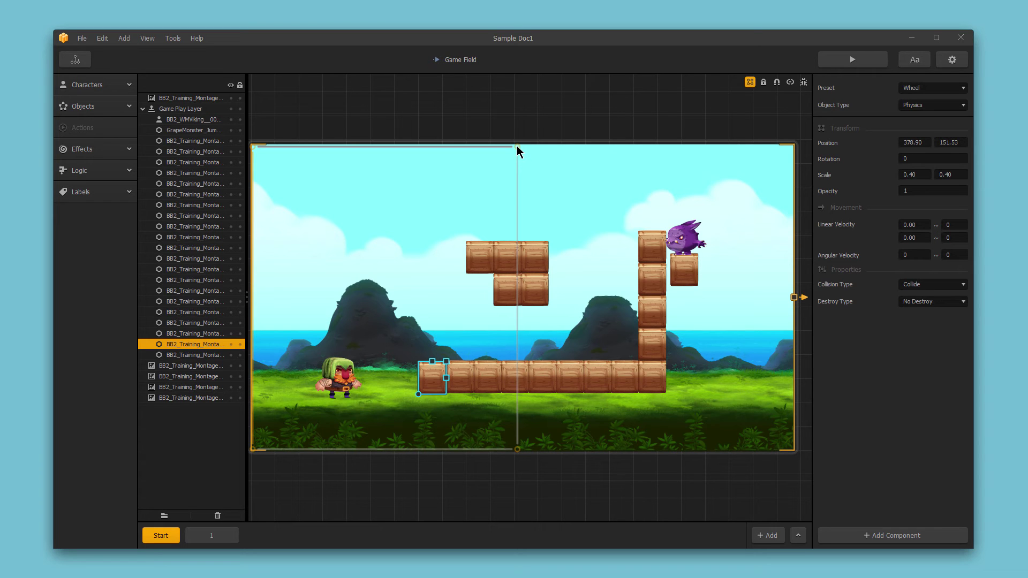
{"action": "left_click_drag", "start_coordinate": [517, 146], "coordinate": [422, 151]}
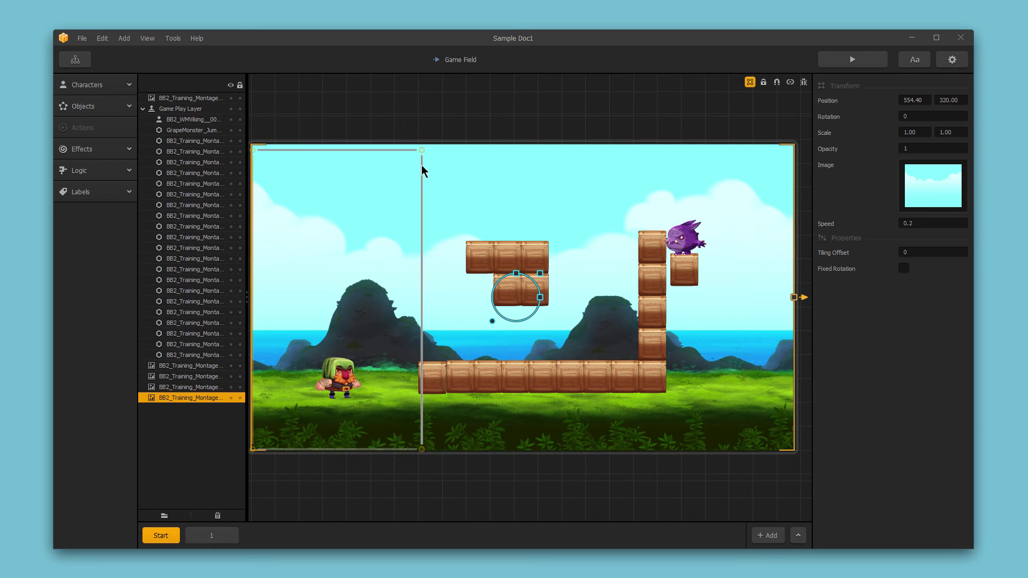
{"action": "left_click", "coordinate": [389, 452]}
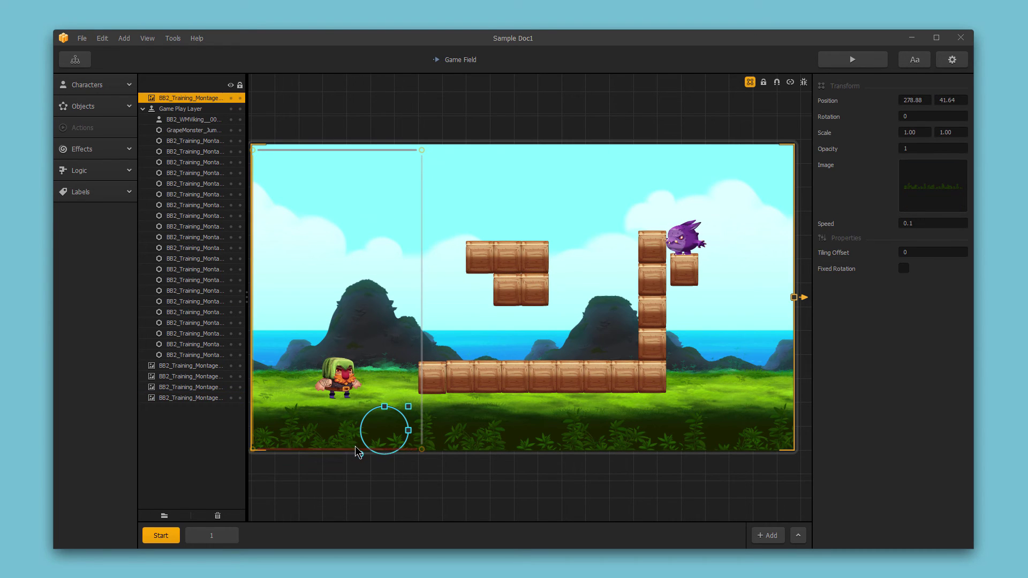
{"action": "left_click", "coordinate": [360, 453]}
{"action": "left_click_drag", "start_coordinate": [420, 453], "coordinate": [429, 416]}
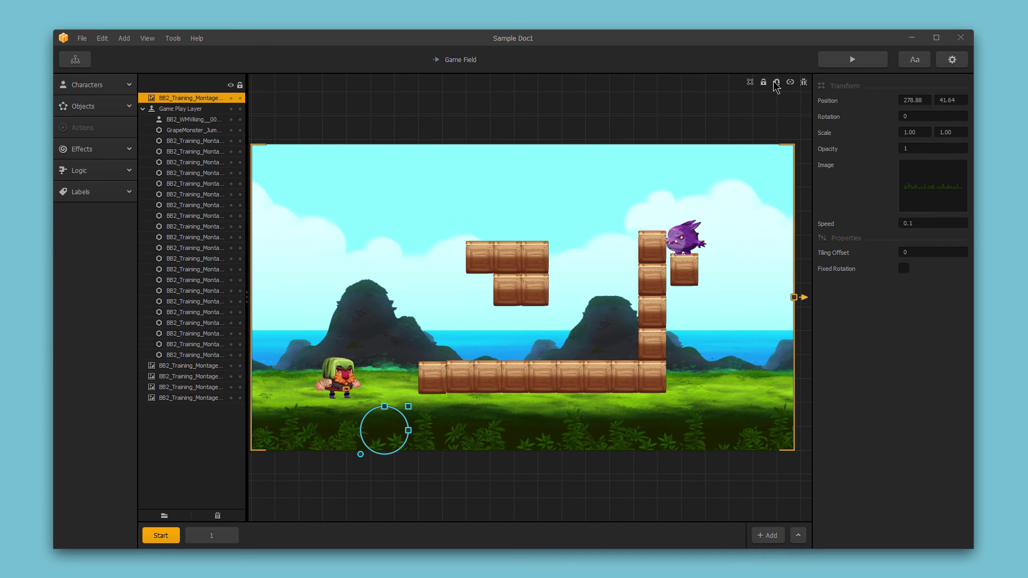
With snapping on, place the monster atop the floating crate block at 530.00, 510.00
{"action": "left_click", "coordinate": [776, 83]}
{"action": "left_click_drag", "start_coordinate": [685, 244], "coordinate": [507, 229]}
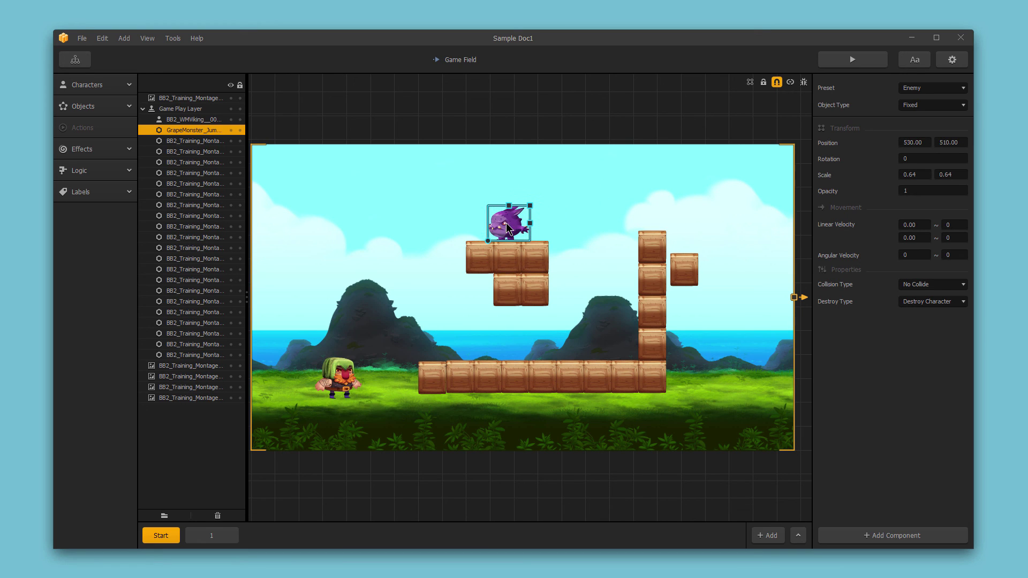
Turn off snapping and connection mode, then enable debug mode to show red collision shapes
{"action": "left_click", "coordinate": [777, 82]}
{"action": "left_click", "coordinate": [790, 83]}
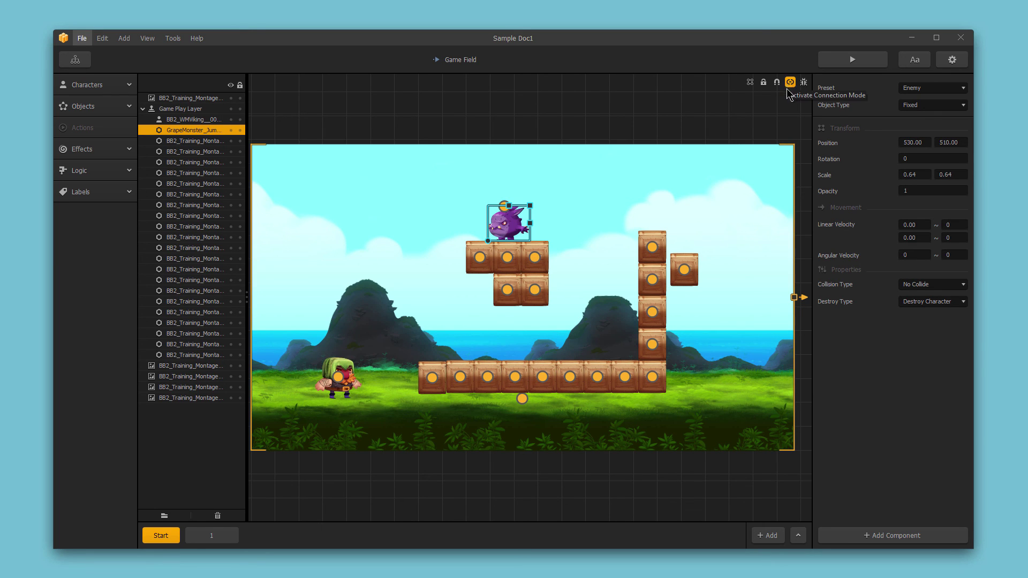
{"action": "left_click", "coordinate": [790, 95]}
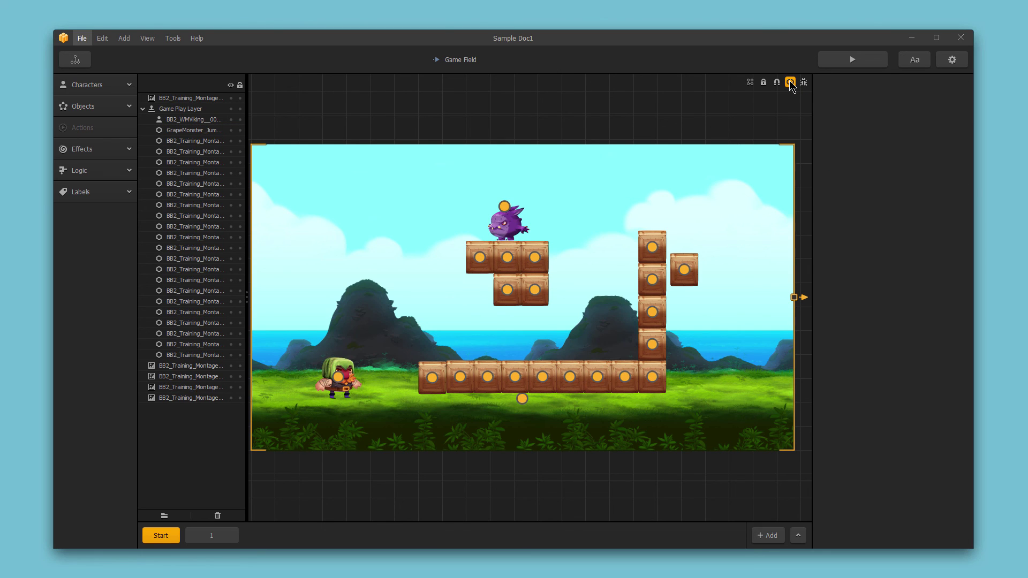
{"action": "left_click", "coordinate": [791, 83]}
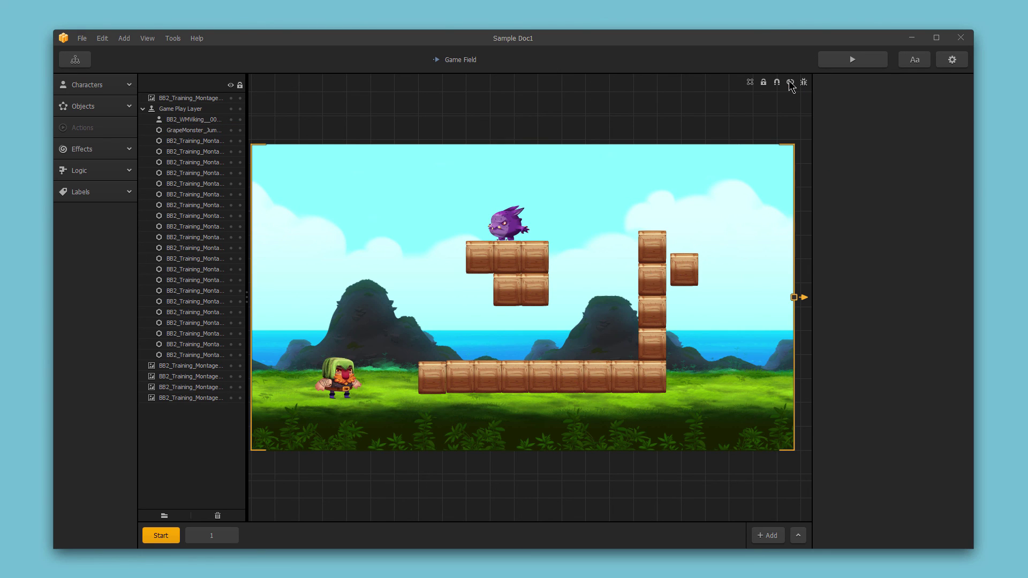
{"action": "left_click", "coordinate": [803, 82]}
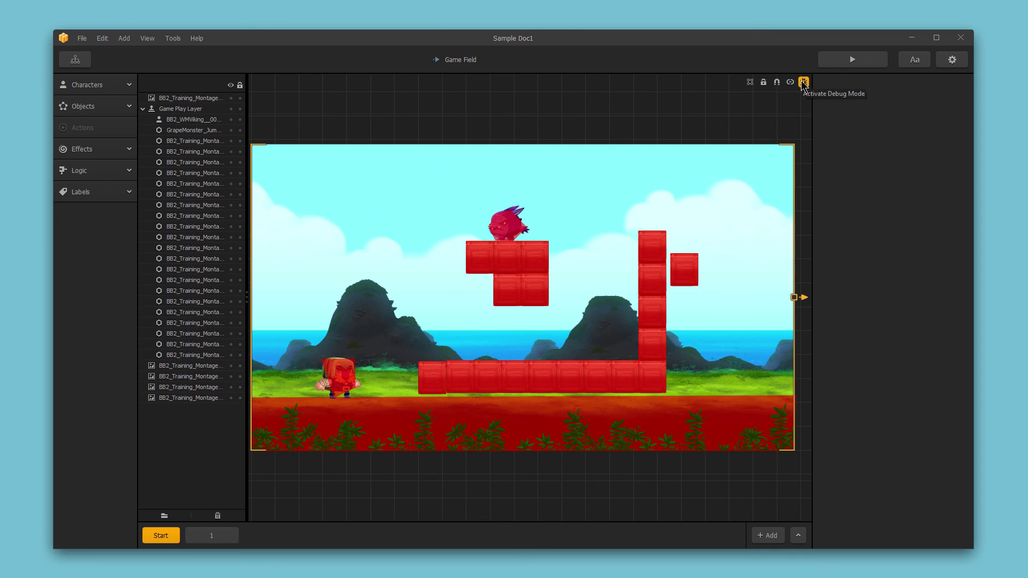